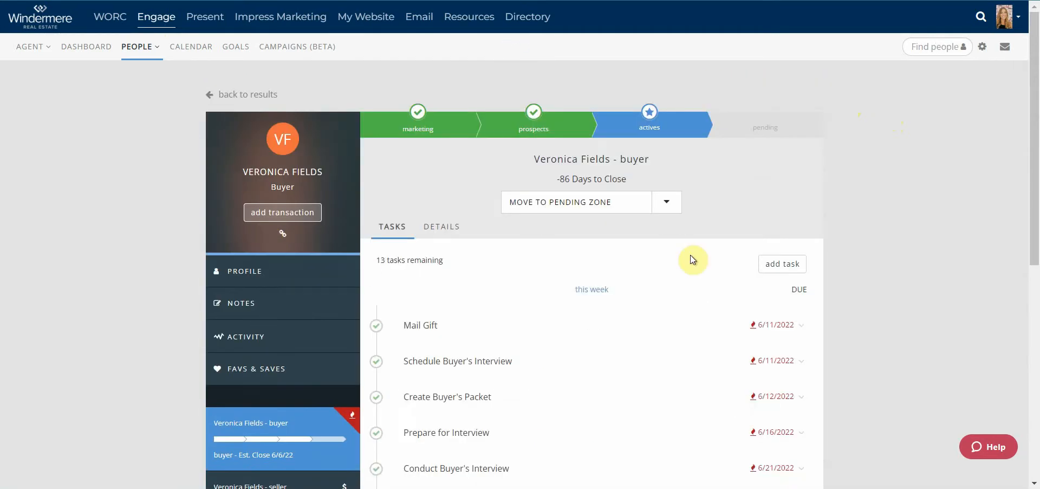
# Show the buyer's seven favourite listings under FAVS & SAVES.
pyautogui.click(264, 373)
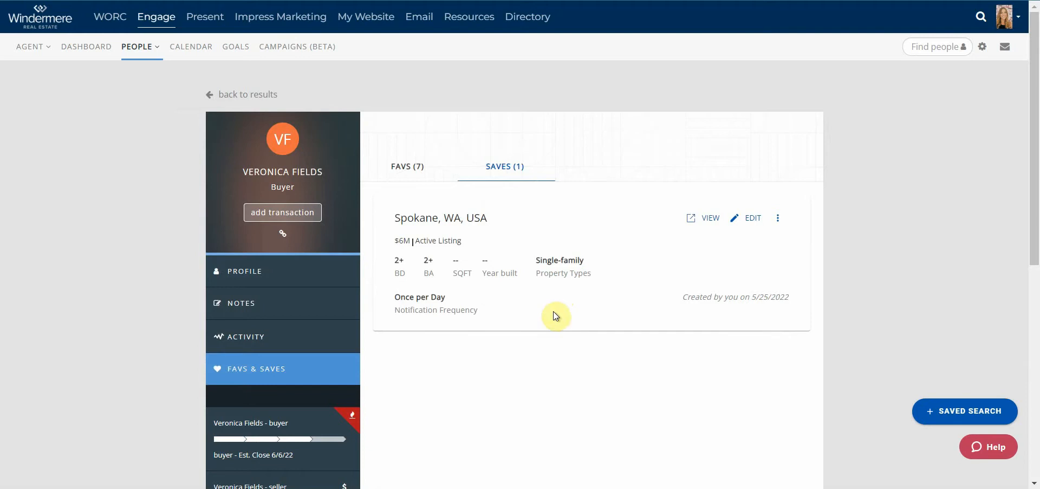
pyautogui.click(409, 169)
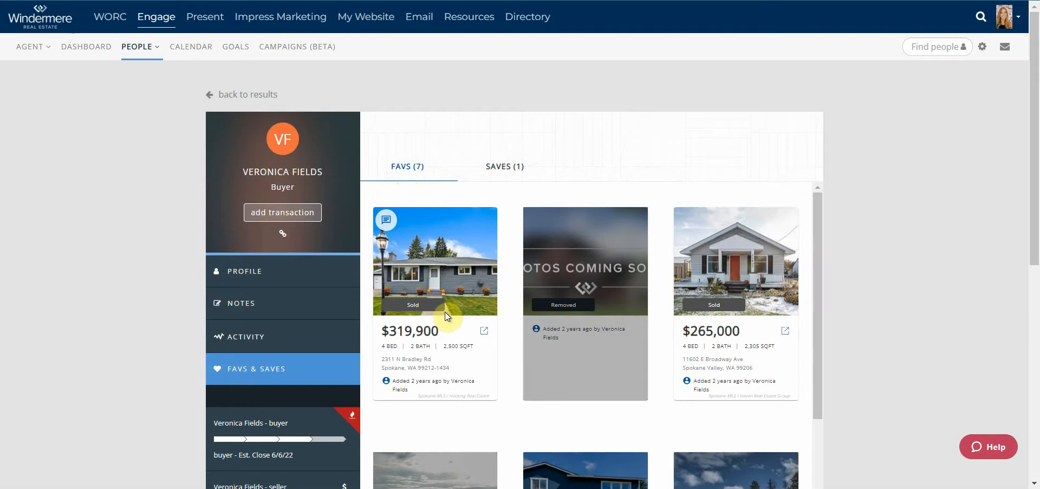
pyautogui.scroll(-4, 623, 336)
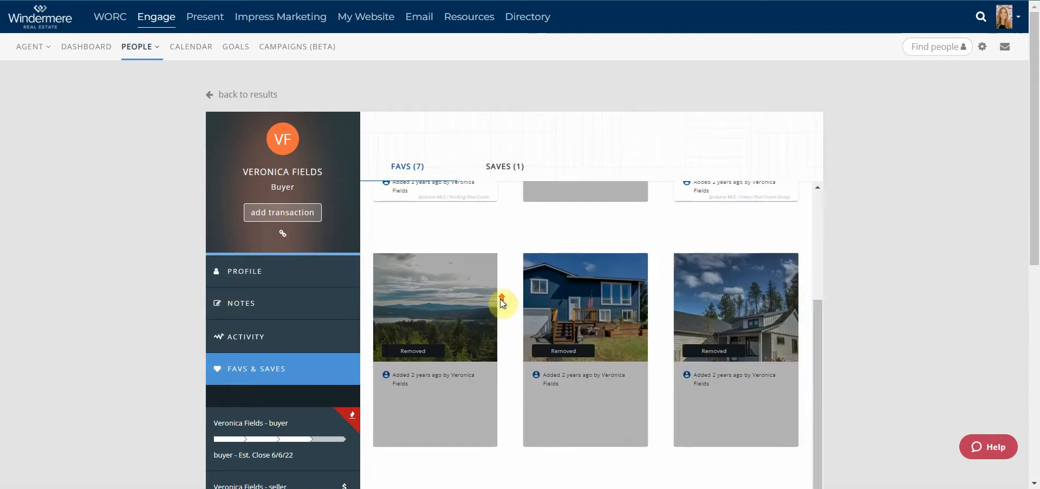
pyautogui.scroll(4, 502, 302)
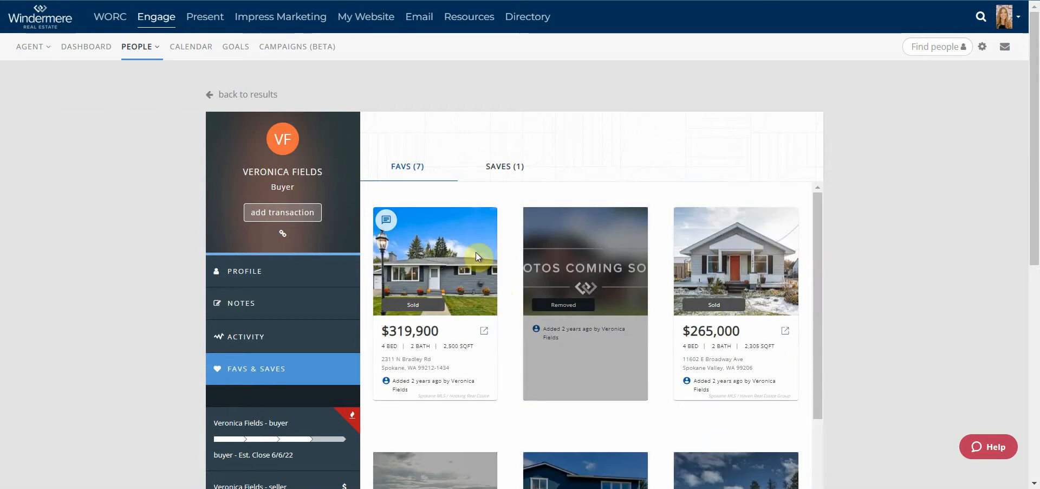
# Read her open-floor-plan comment on the first favourite, then return to her single saved search.
pyautogui.click(387, 221)
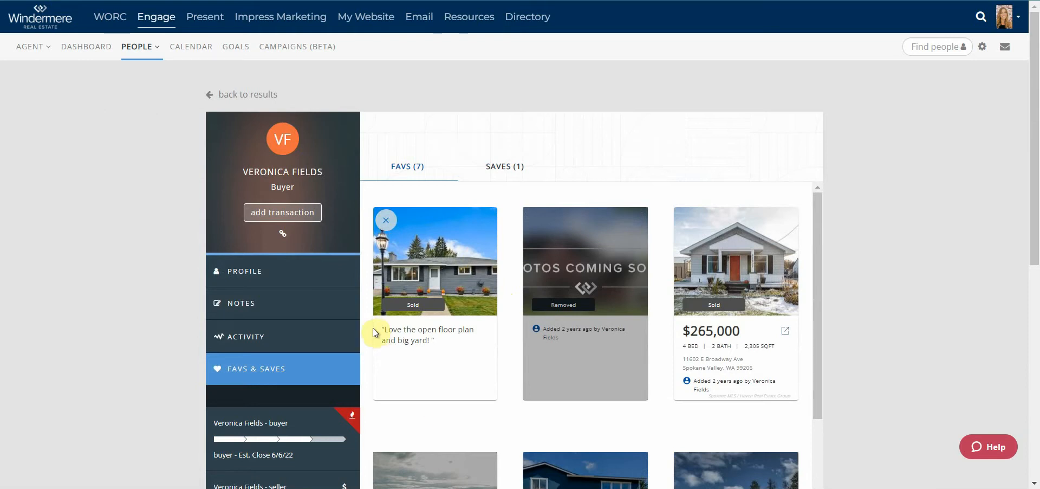
pyautogui.moveTo(394, 329); pyautogui.dragTo(441, 345)
pyautogui.click(463, 366)
pyautogui.click(501, 170)
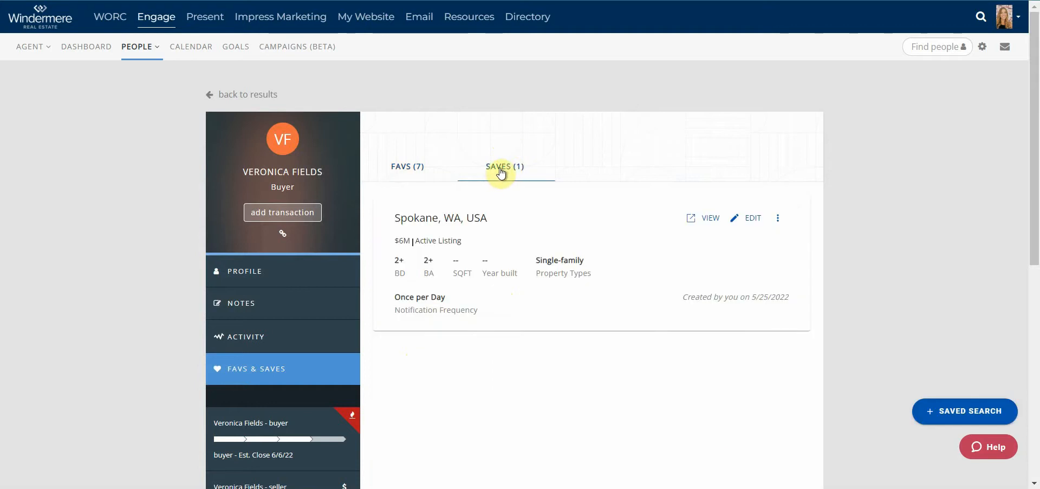
# Start a new saved search located in Post Falls, ID.
pyautogui.click(946, 411)
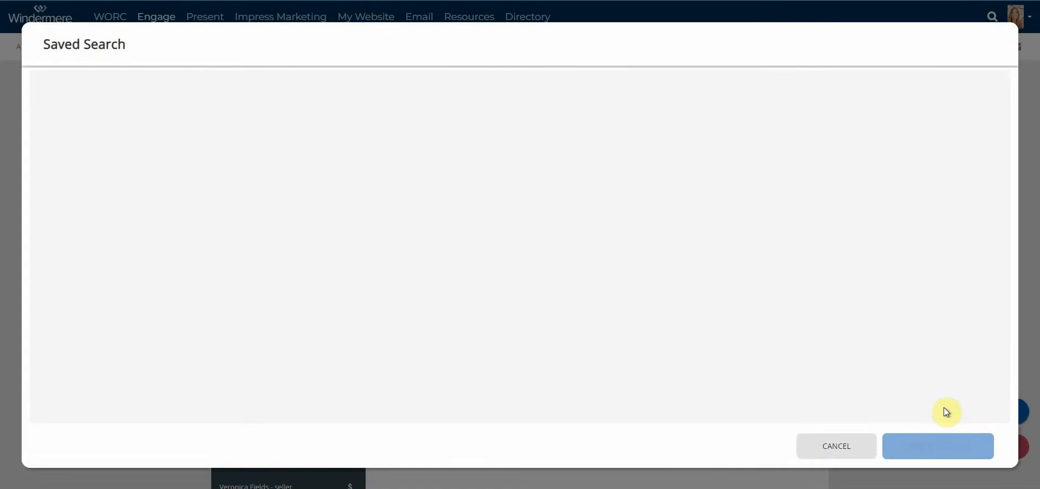
pyautogui.click(213, 87)
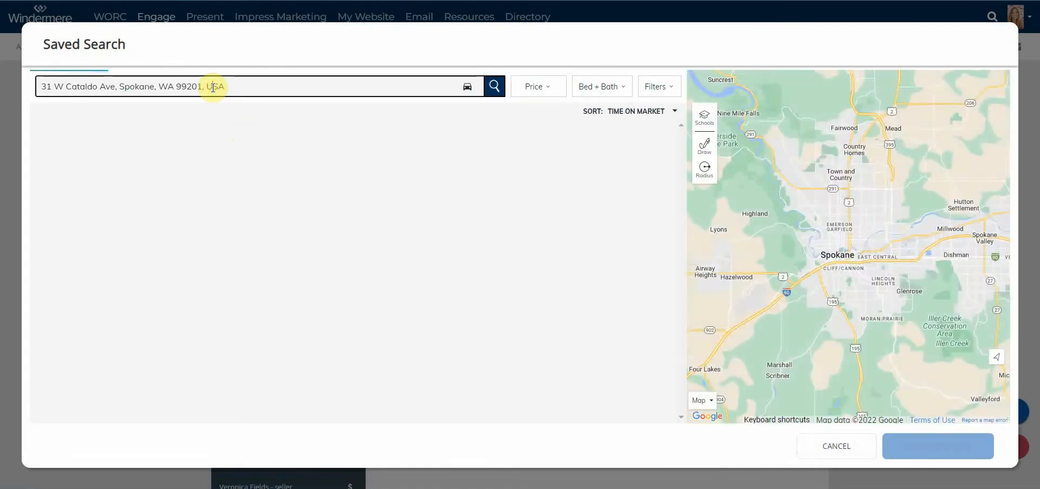
pyautogui.hotkey('ctrl', 'a')
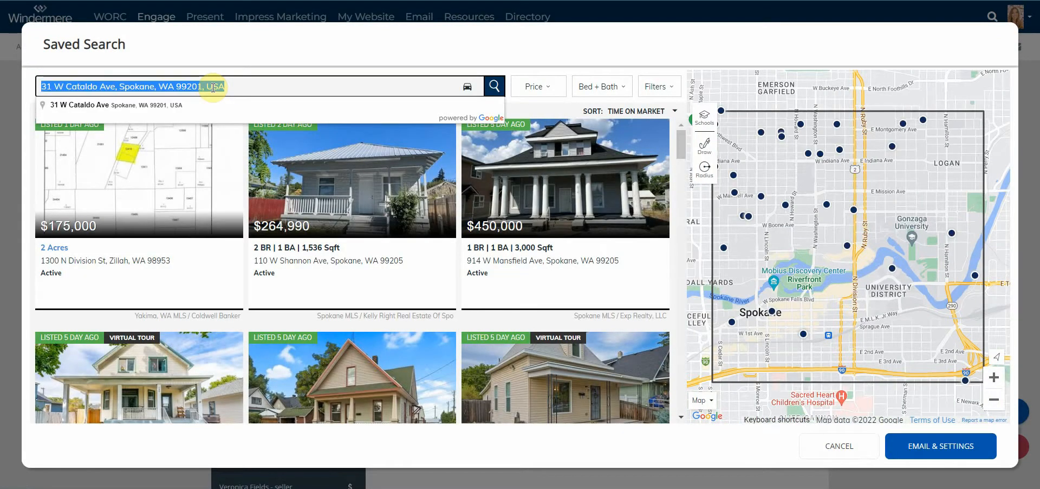
pyautogui.write('post fall')
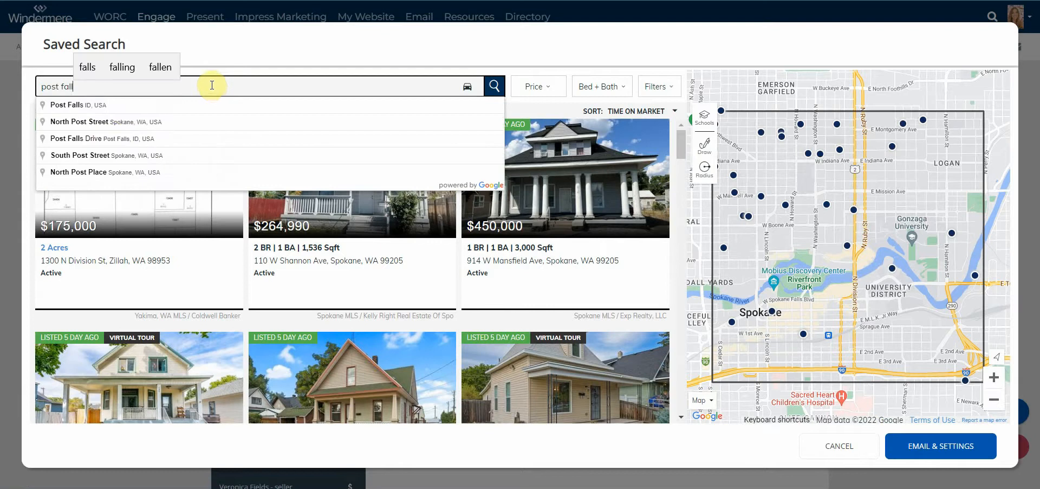
pyautogui.click(121, 106)
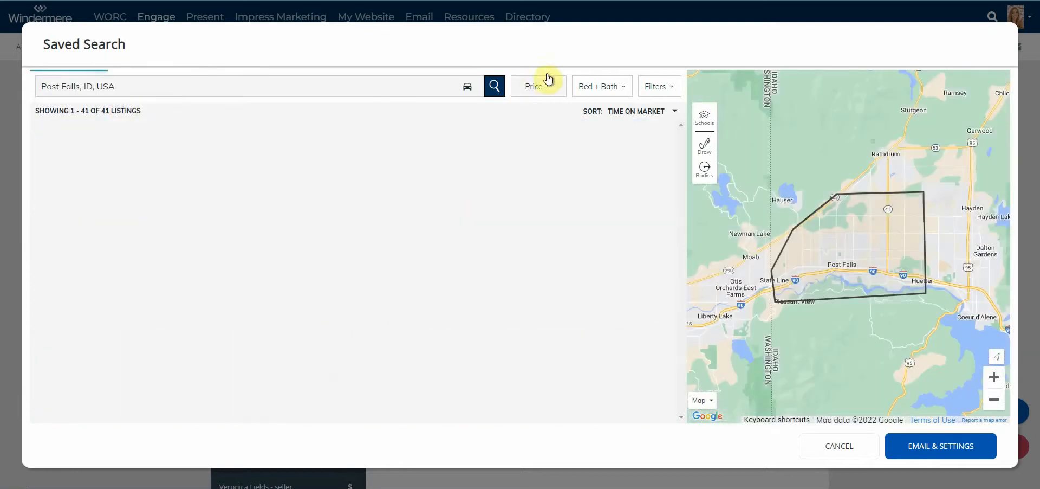
# Set the maximum price to $1,200,000.
pyautogui.click(548, 84)
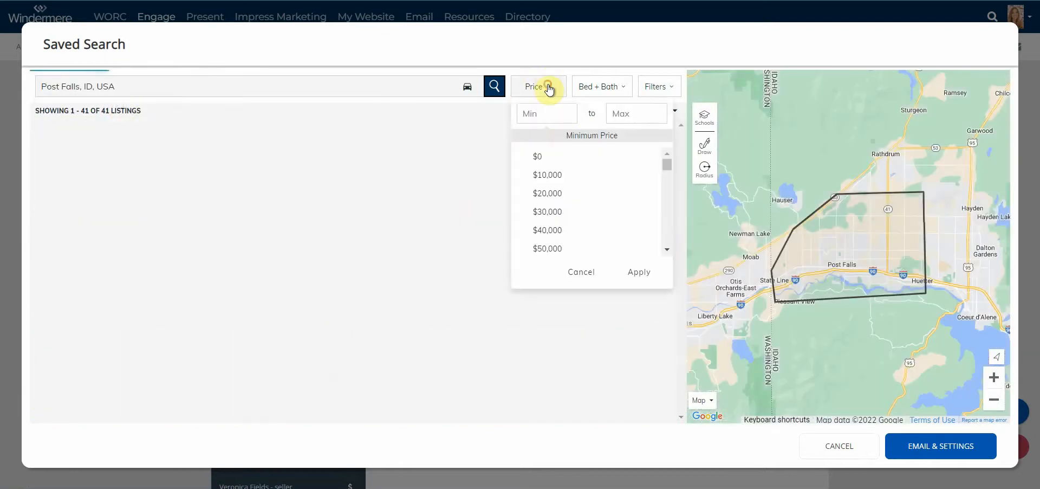
pyautogui.click(641, 112)
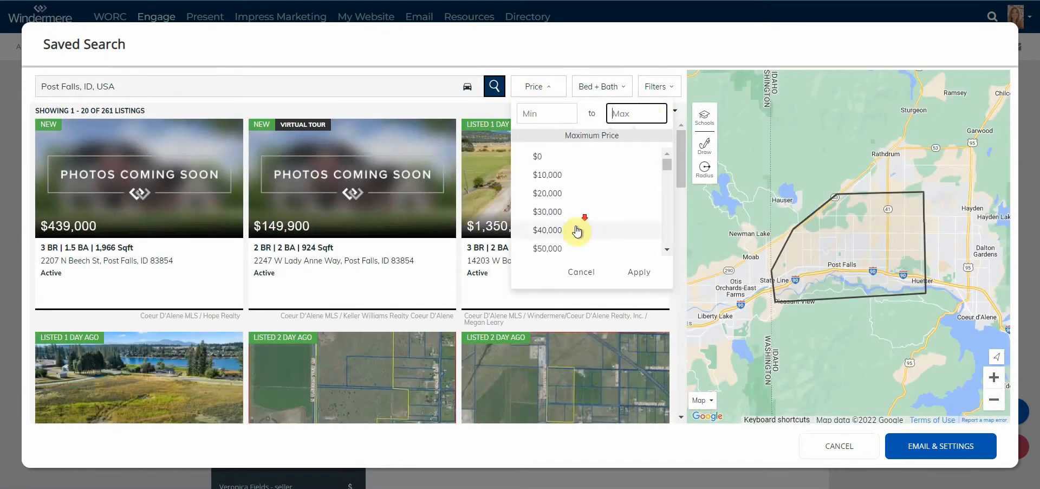
pyautogui.scroll(-10, 579, 224)
pyautogui.scroll(-15, 579, 224)
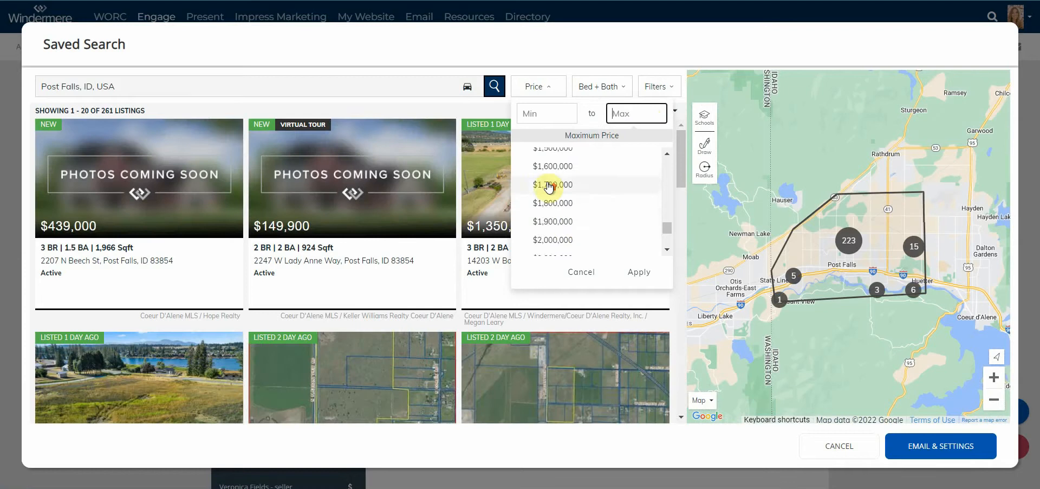
pyautogui.scroll(7, 563, 207)
pyautogui.scroll(-3, 563, 206)
pyautogui.click(562, 228)
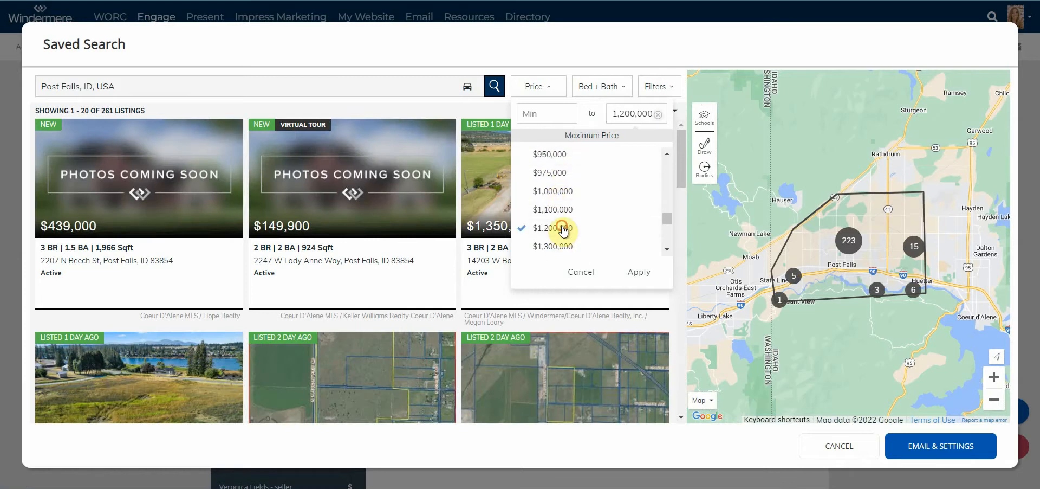
pyautogui.click(645, 269)
# Require at least 3 bedrooms and 2 bathrooms.
pyautogui.click(596, 86)
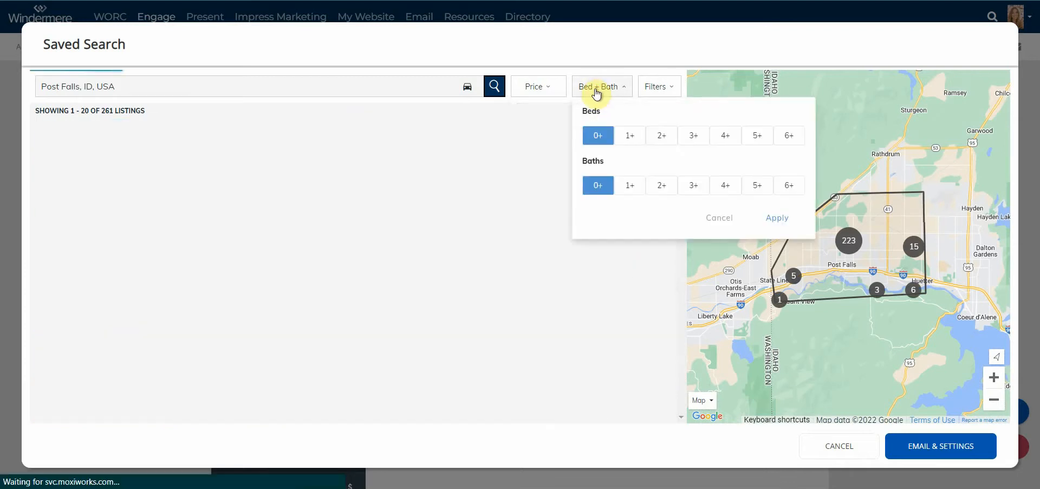
pyautogui.click(684, 136)
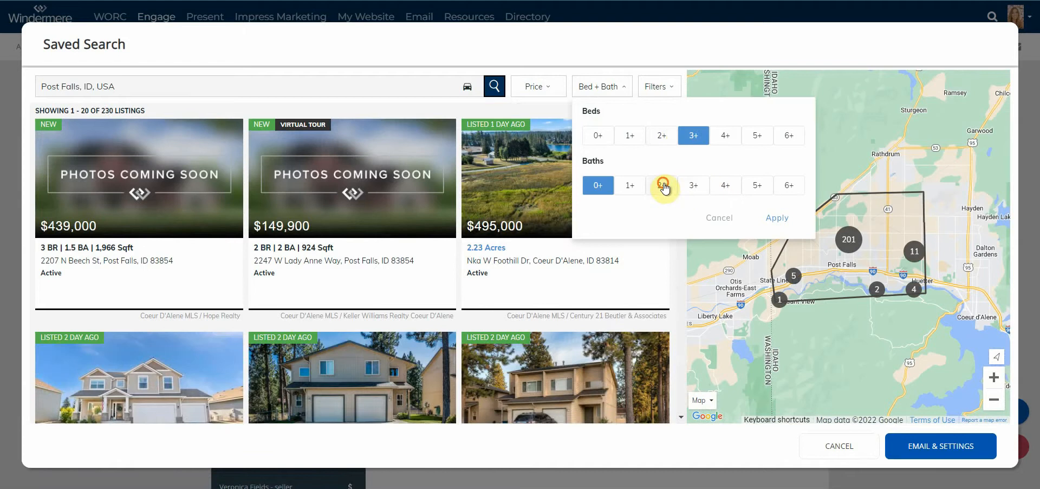
pyautogui.click(662, 185)
pyautogui.click(764, 213)
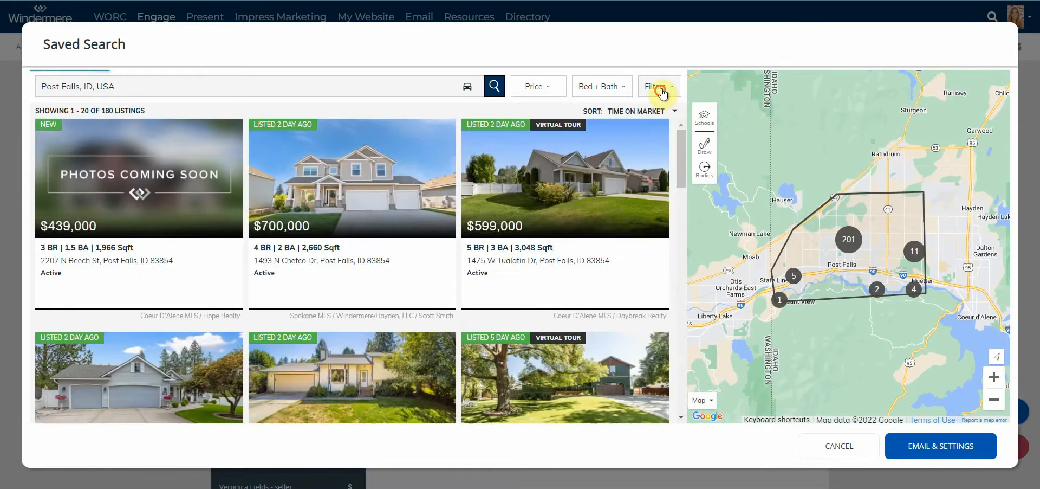
# Deselect condo, townhouse, manufactured, land, farm/ranch and multi-family, keeping only Single-Family.
pyautogui.click(658, 91)
pyautogui.click(267, 136)
pyautogui.click(325, 135)
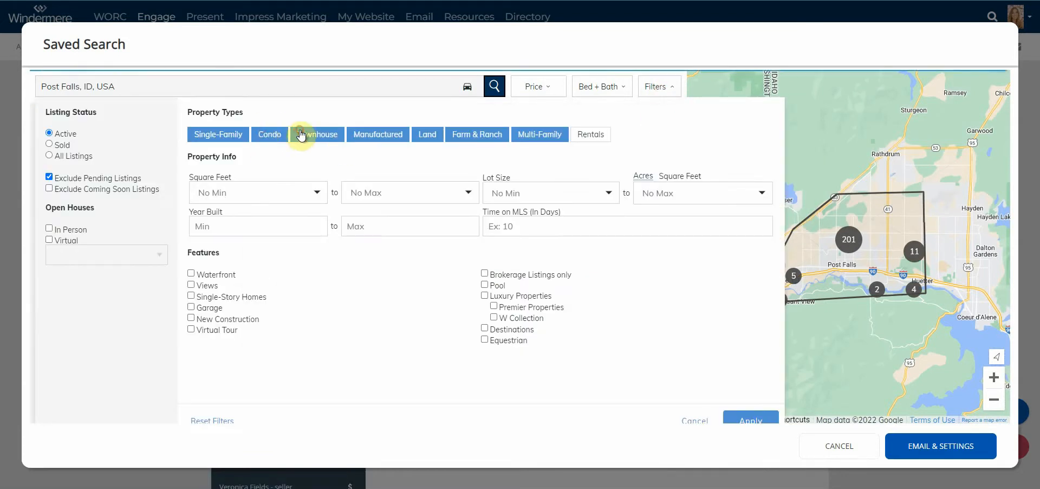
pyautogui.click(280, 136)
pyautogui.click(381, 134)
pyautogui.click(427, 135)
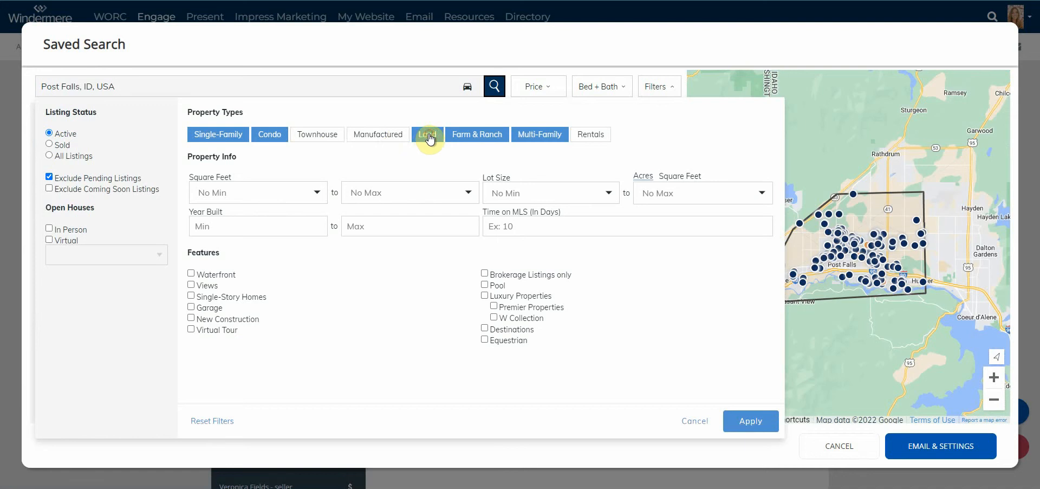
pyautogui.click(472, 141)
pyautogui.click(540, 136)
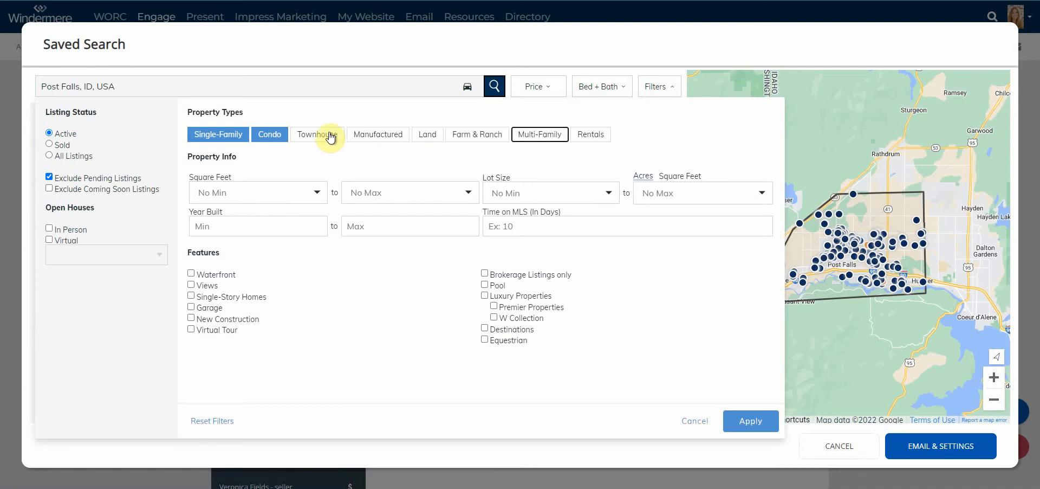
pyautogui.click(281, 137)
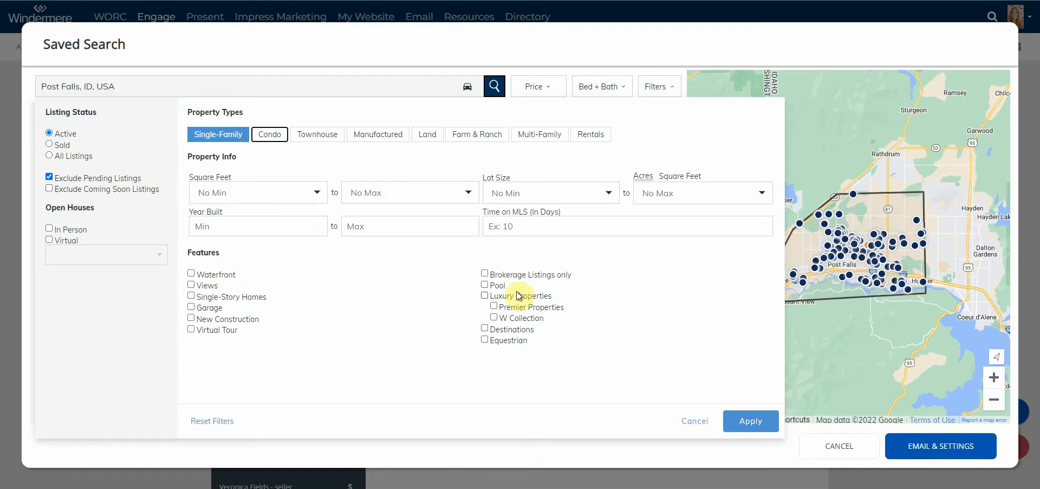
pyautogui.click(750, 422)
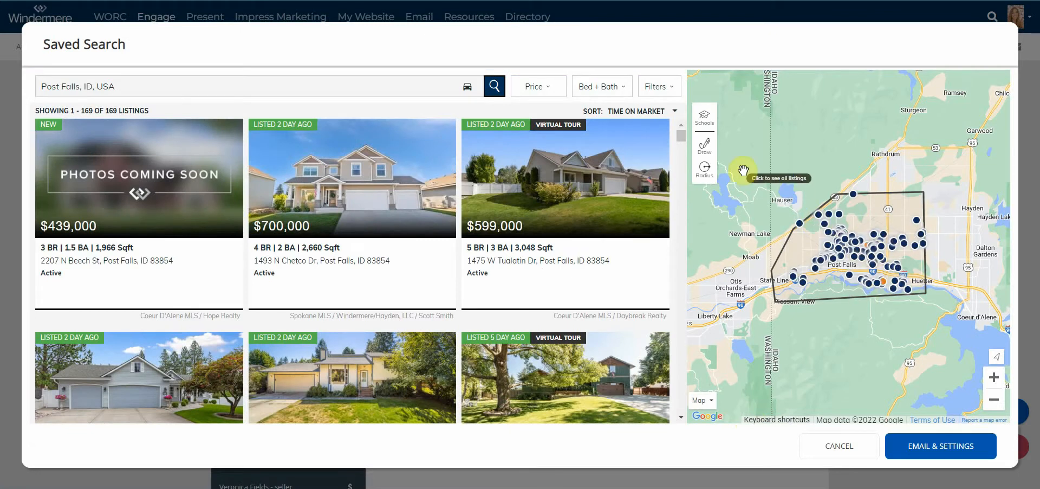
# Search within a 4.12-mile radius circle centred on Post Falls.
pyautogui.scroll(-2, 832, 293)
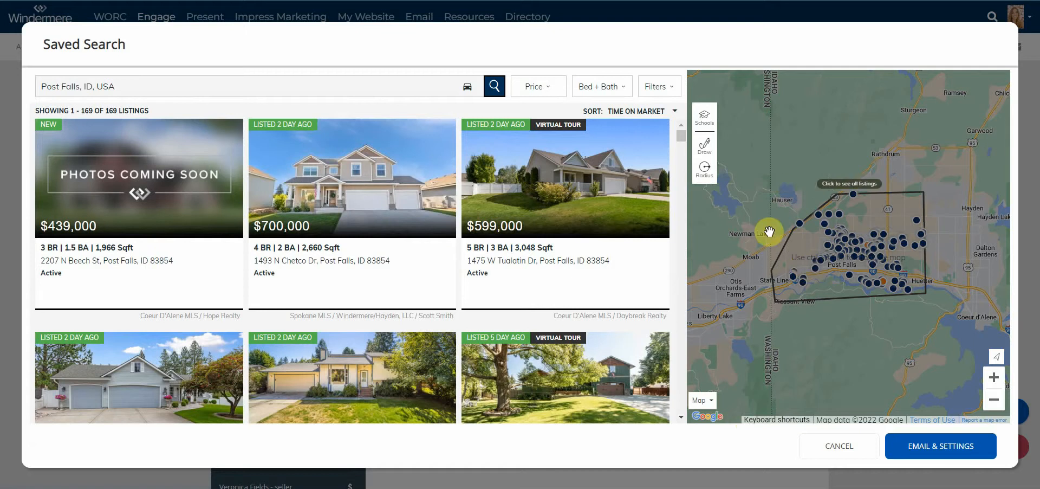
pyautogui.click(707, 168)
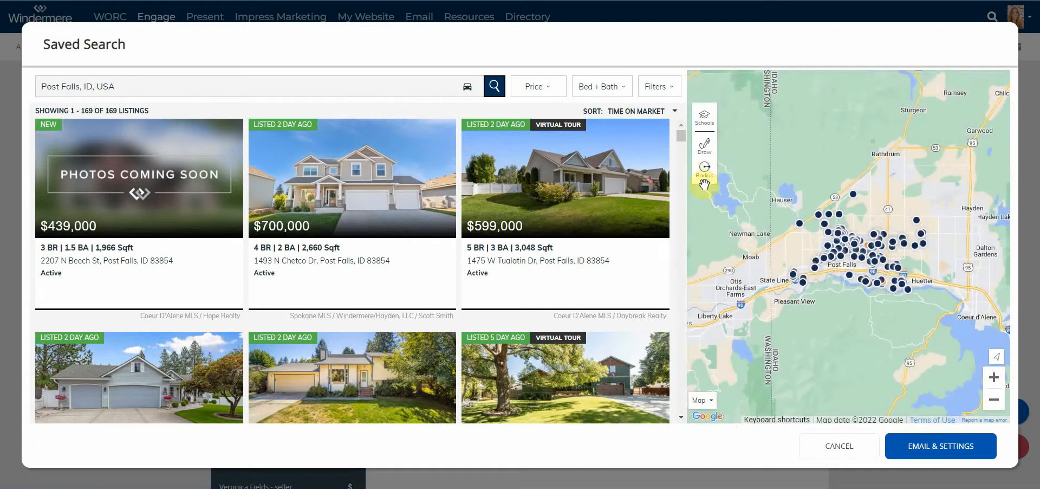
pyautogui.moveTo(831, 266); pyautogui.dragTo(829, 194)
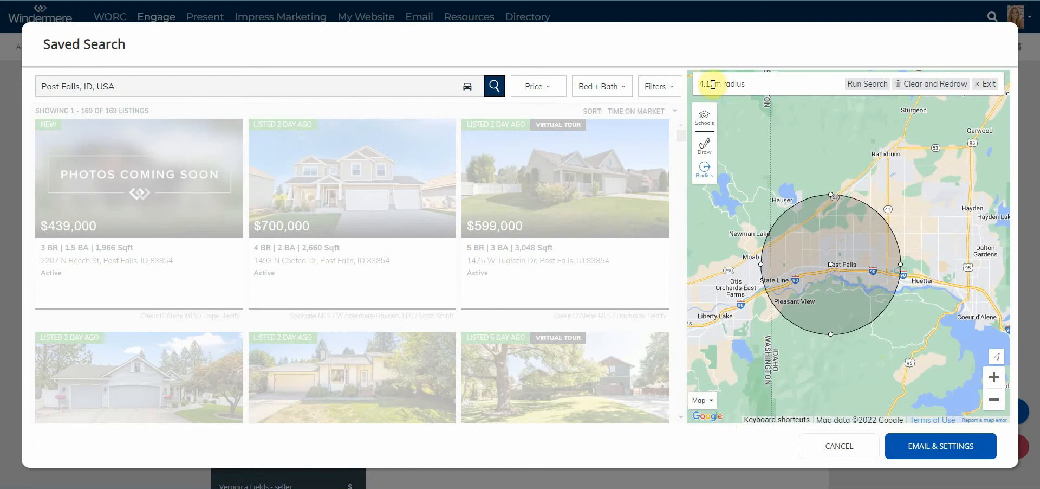
pyautogui.click(870, 84)
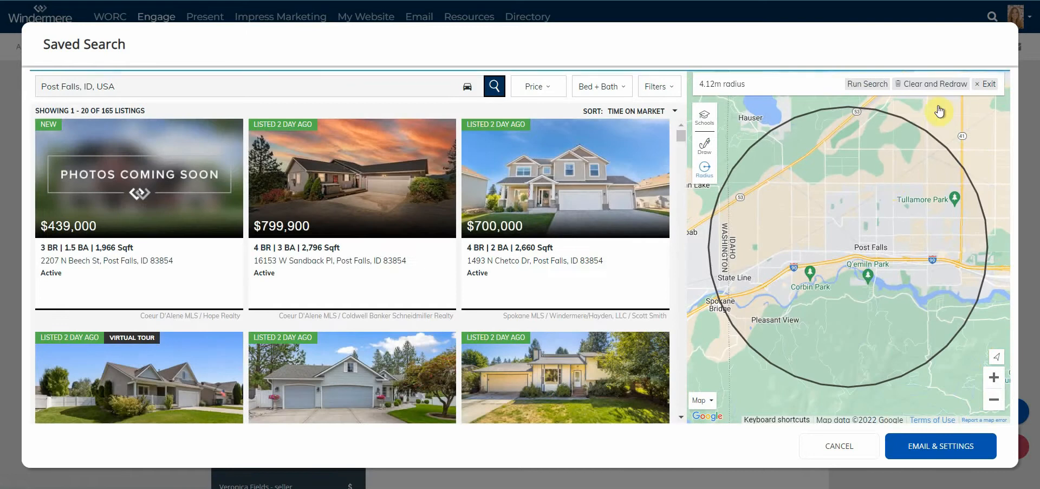
pyautogui.click(985, 84)
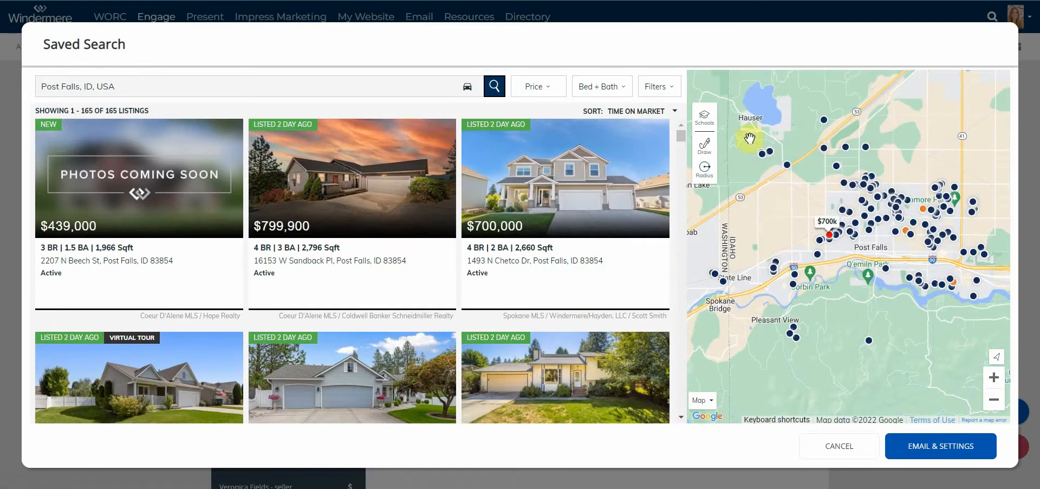
# Draw a custom polygon boundary around Post Falls.
pyautogui.click(705, 148)
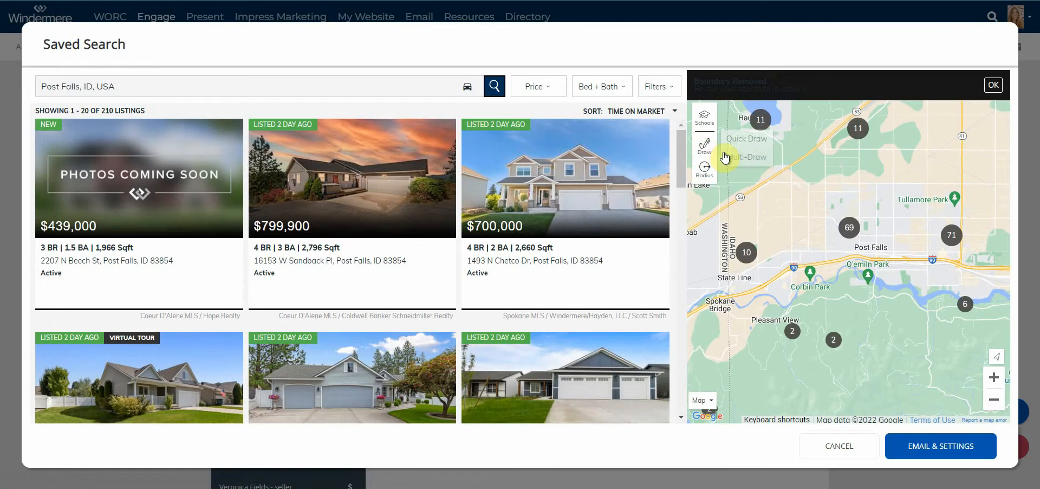
pyautogui.click(746, 156)
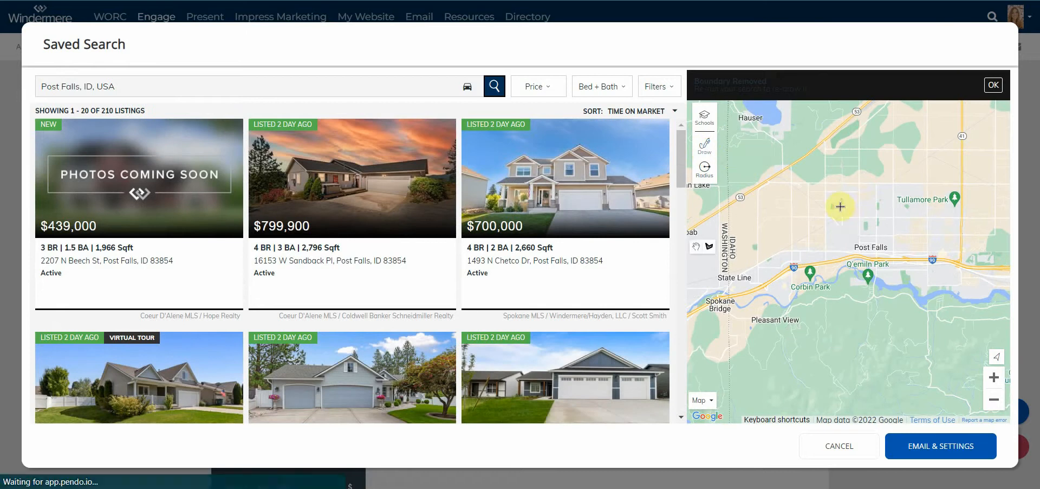
pyautogui.click(777, 163)
pyautogui.click(946, 157)
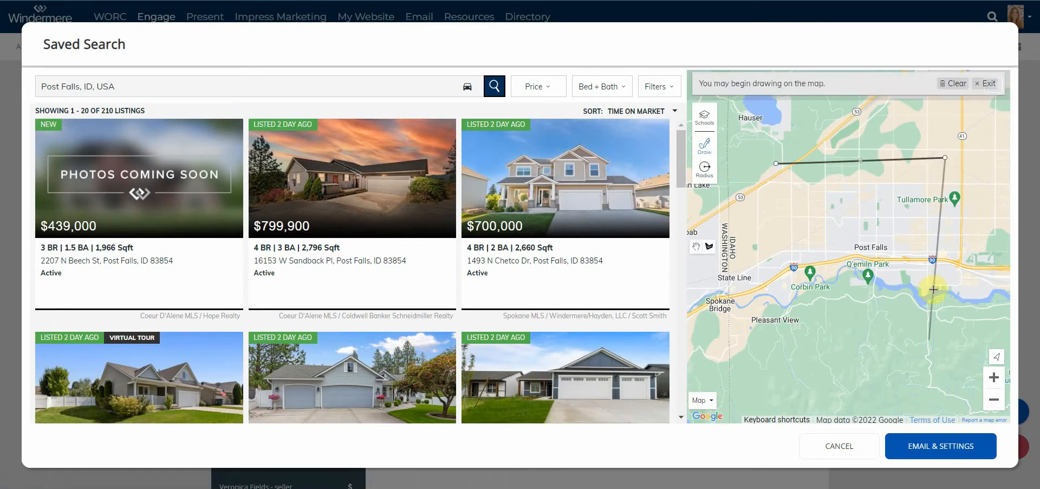
pyautogui.click(953, 345)
pyautogui.click(749, 349)
pyautogui.click(899, 292)
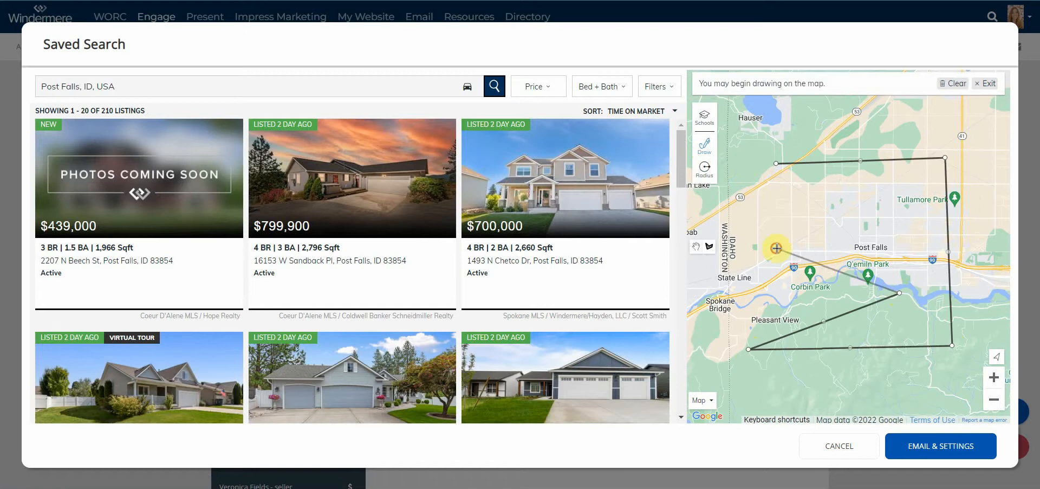
pyautogui.click(776, 247)
pyautogui.click(724, 307)
pyautogui.click(725, 182)
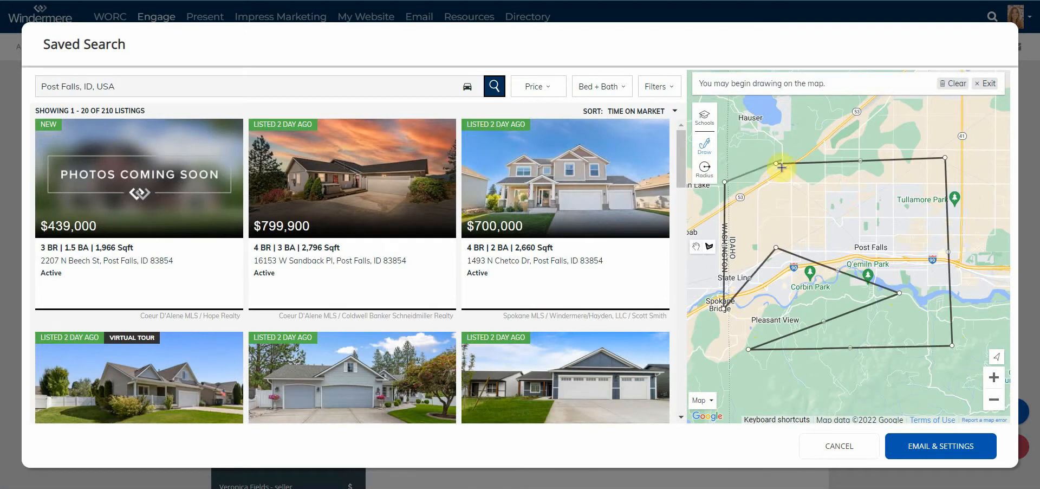
pyautogui.click(776, 163)
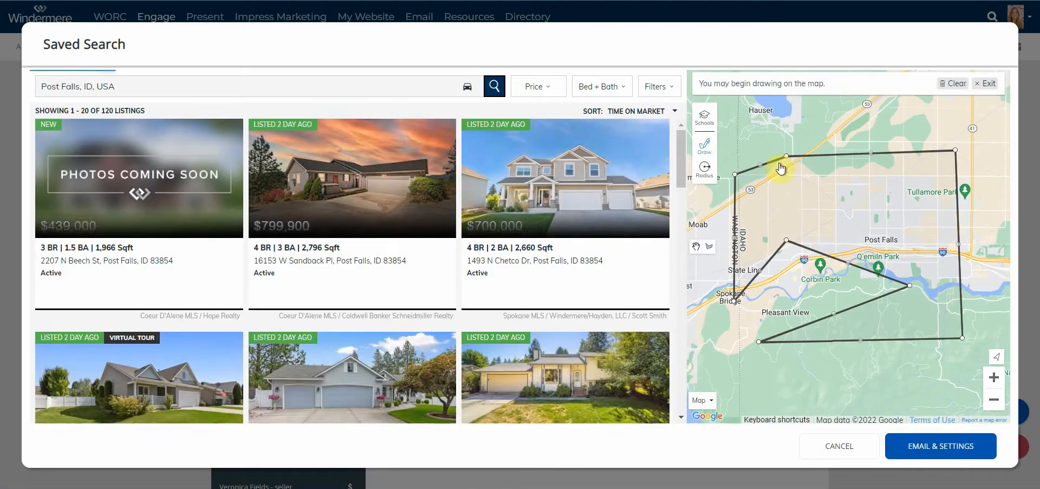
# Remove the drawn boundary and centre the map on Post Falls, showing 128 listings.
pyautogui.click(983, 83)
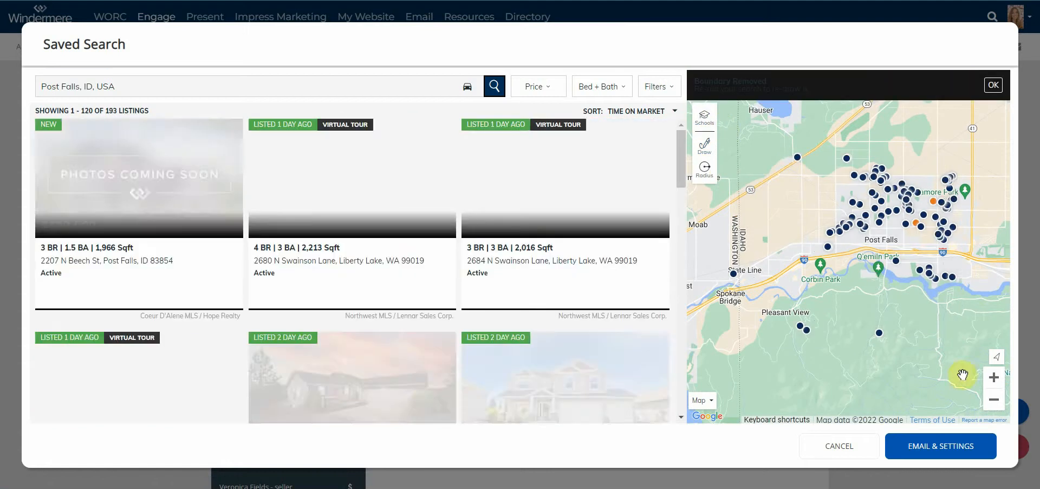
pyautogui.click(995, 378)
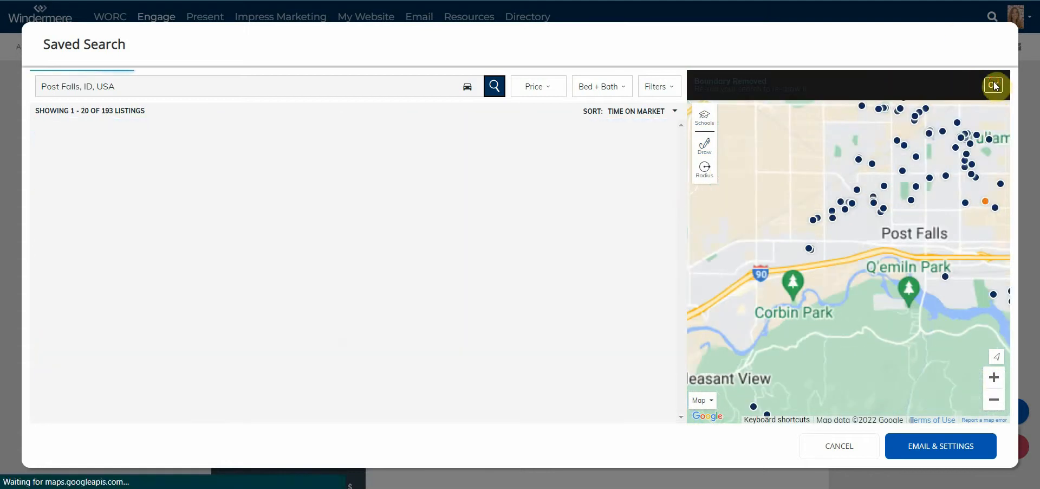
pyautogui.moveTo(885, 254)
pyautogui.mouseDown()
pyautogui.moveTo(819, 282)
pyautogui.moveTo(831, 290)
pyautogui.mouseUp()
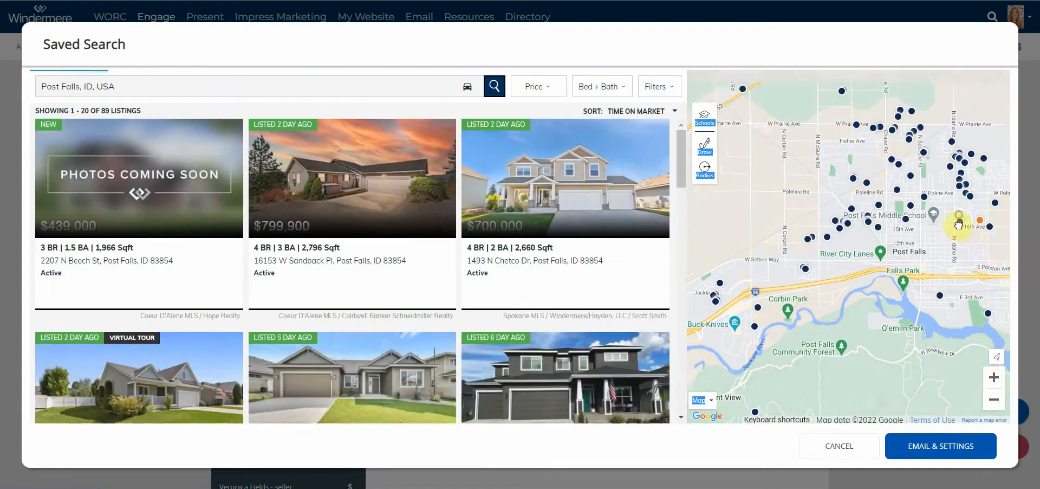
pyautogui.moveTo(959, 225); pyautogui.dragTo(873, 272)
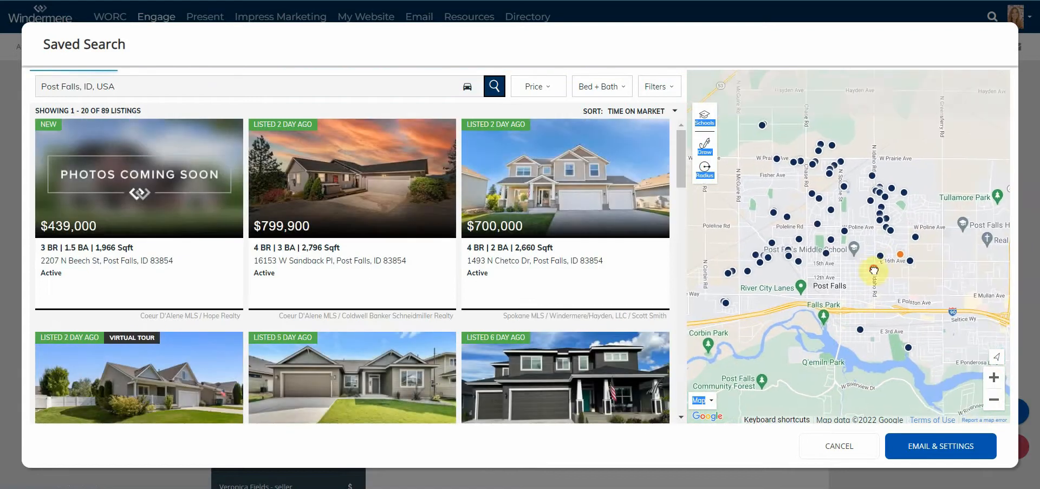
# Show public schools and restrict results to the Post Falls High School boundary (169 listings).
pyautogui.click(705, 121)
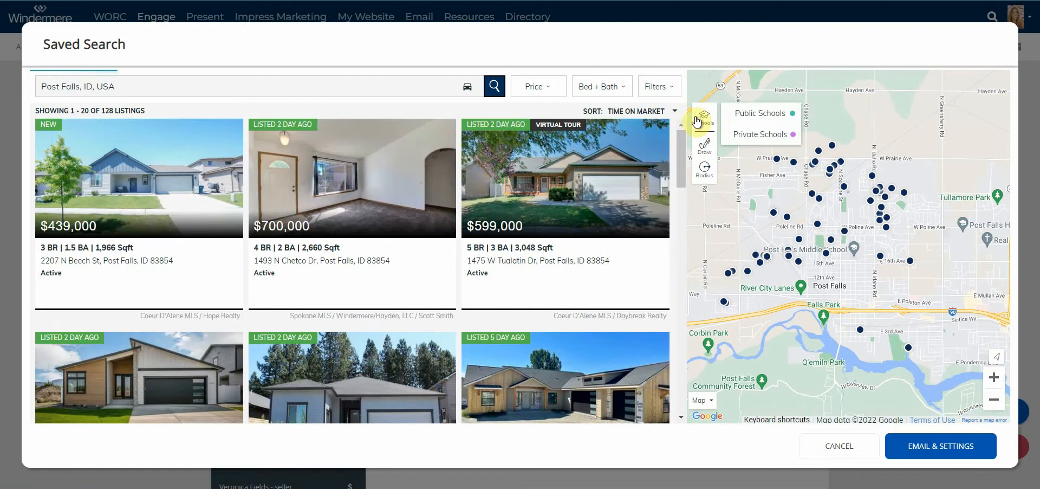
pyautogui.click(770, 113)
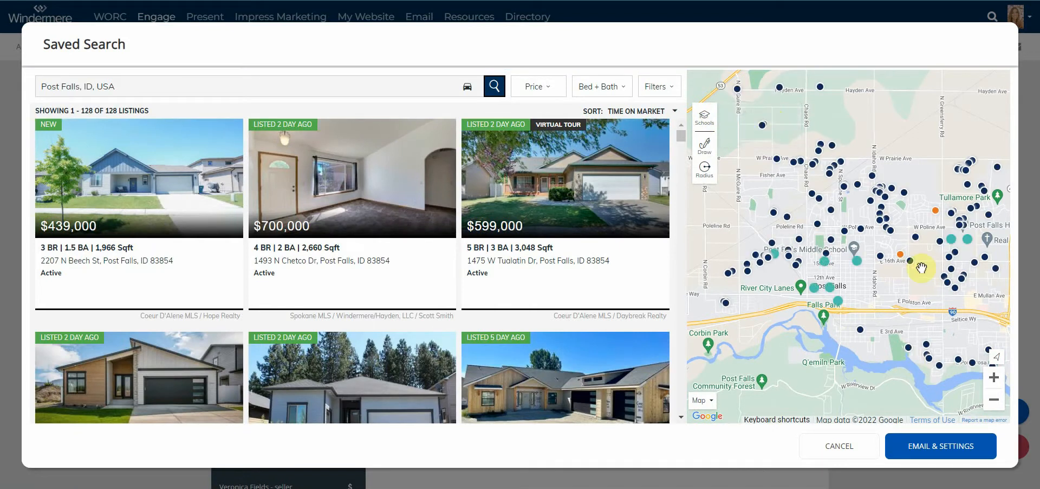
pyautogui.click(839, 304)
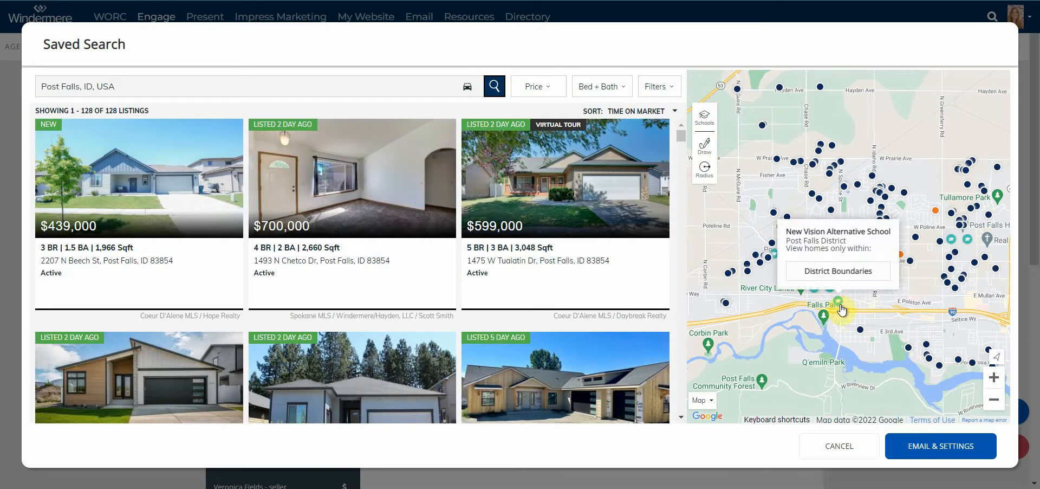
pyautogui.click(968, 240)
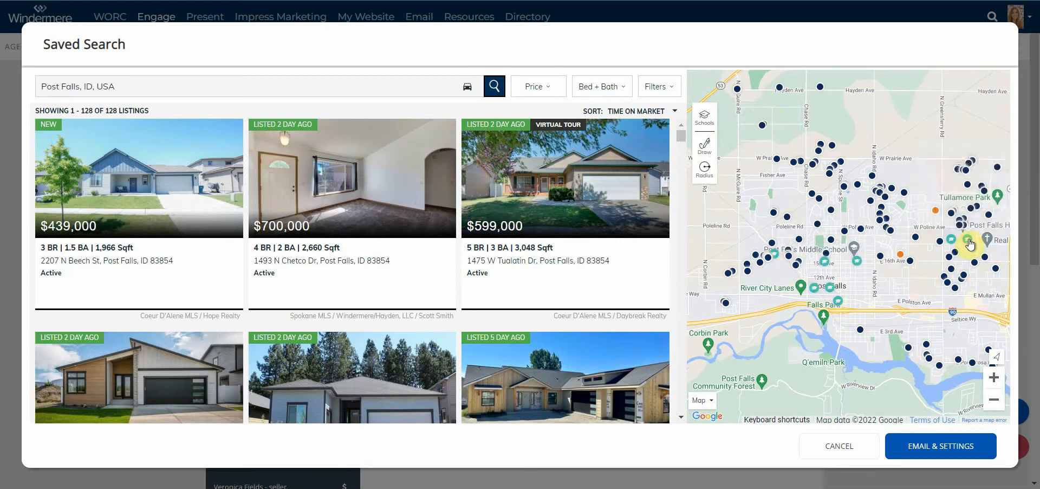
pyautogui.moveTo(970, 243)
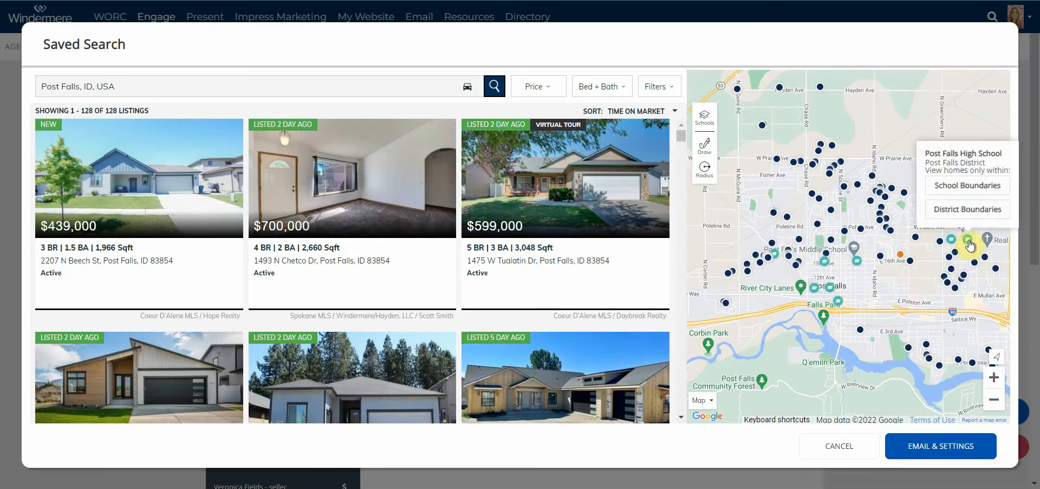
pyautogui.click(968, 188)
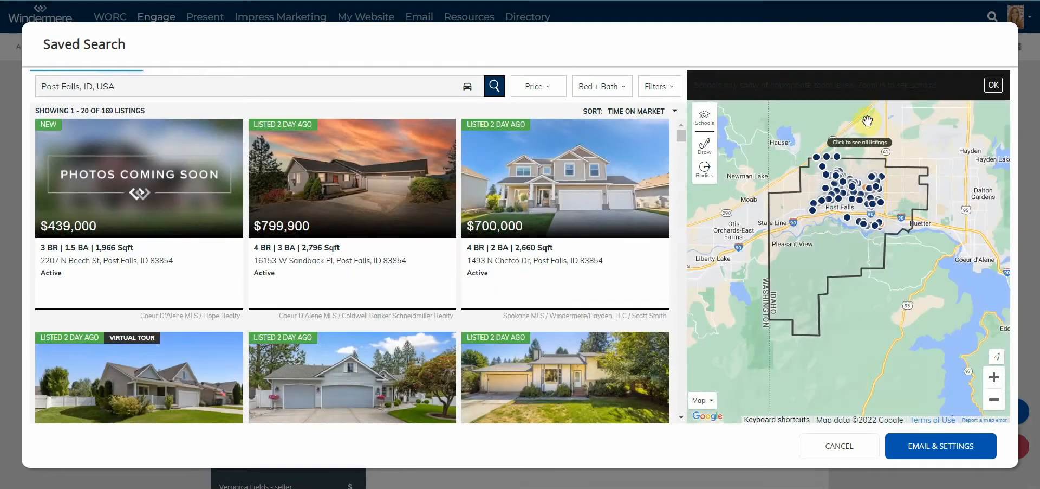
pyautogui.scroll(-1, 900, 157)
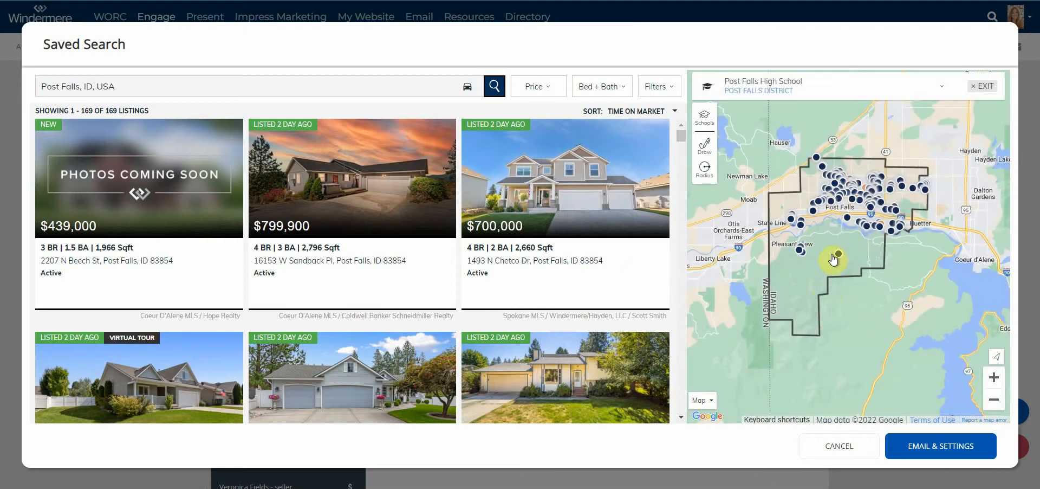
# Review the search name 'Post Falls, ID, USA', the default email message and frequency explanation.
pyautogui.click(937, 451)
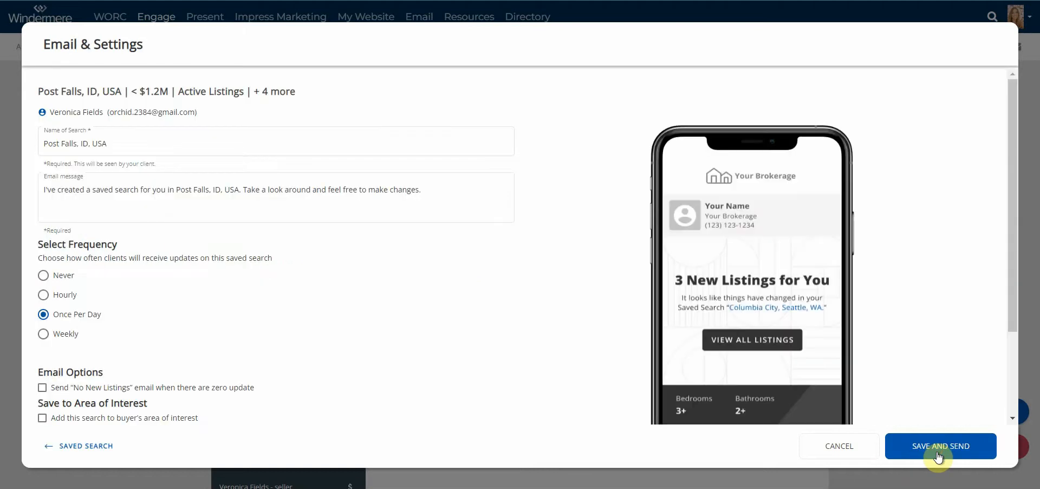
pyautogui.click(347, 135)
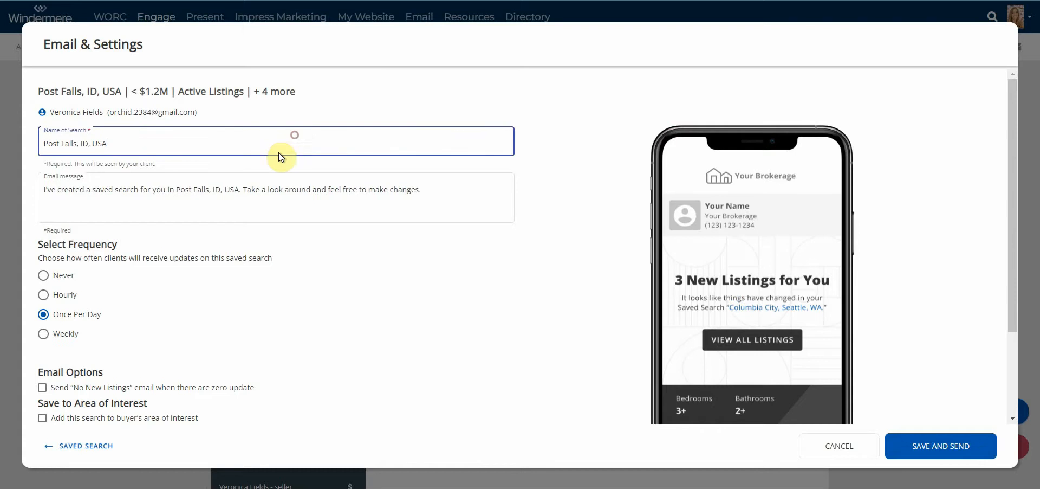
pyautogui.click(505, 183)
pyautogui.moveTo(500, 188); pyautogui.dragTo(31, 190)
pyautogui.click(125, 190)
pyautogui.moveTo(271, 189); pyautogui.dragTo(132, 188)
pyautogui.click(475, 187)
pyautogui.tripleClick(133, 188)
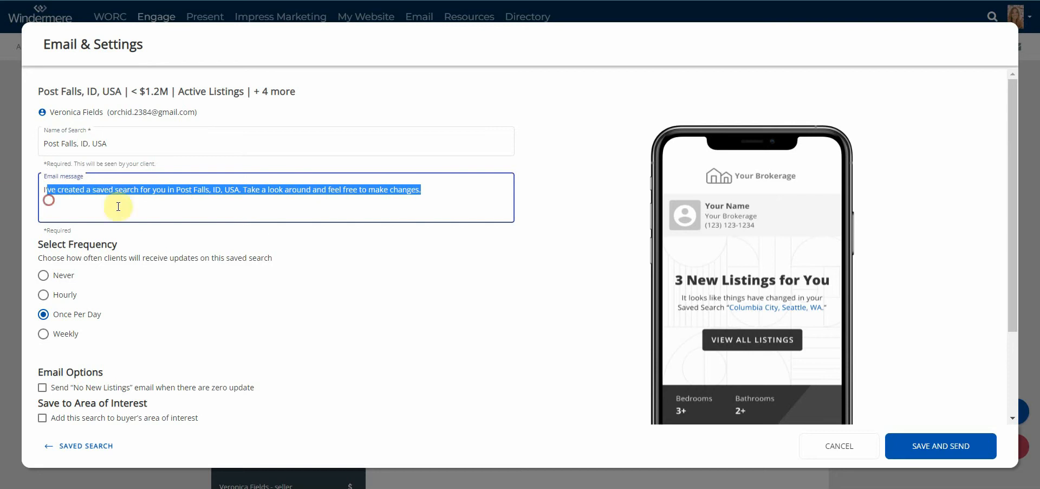
pyautogui.click(133, 198)
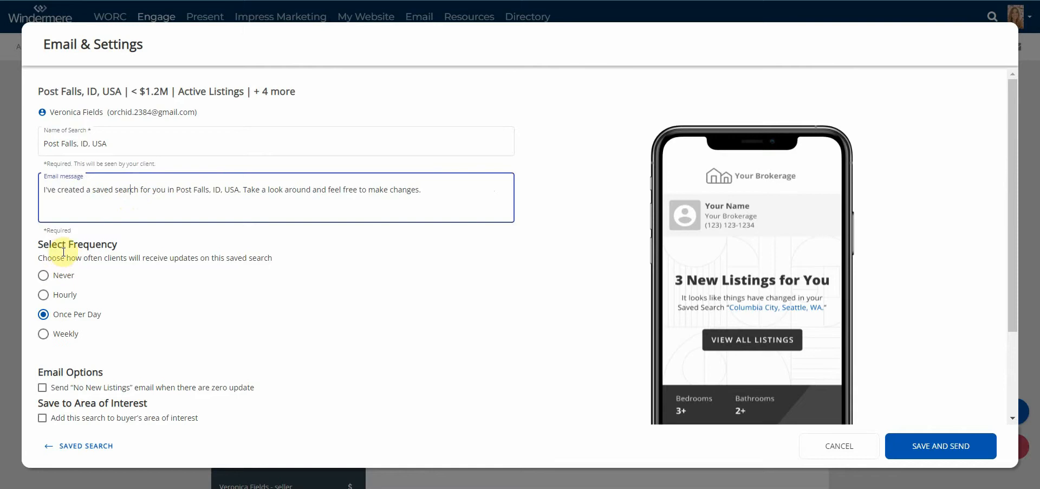
pyautogui.moveTo(62, 256); pyautogui.dragTo(274, 258)
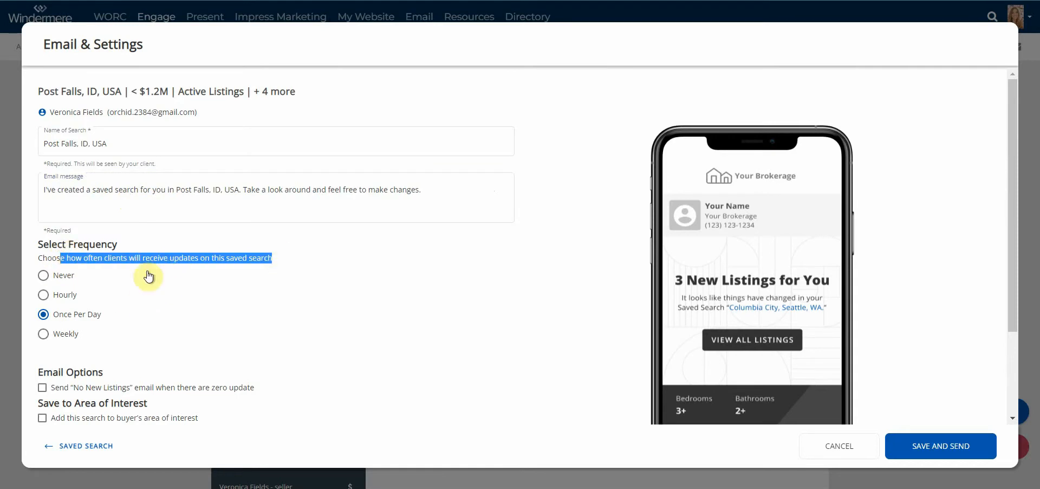
# Choose Hourly updates and save and send the Post Falls search to the buyer.
pyautogui.click(63, 295)
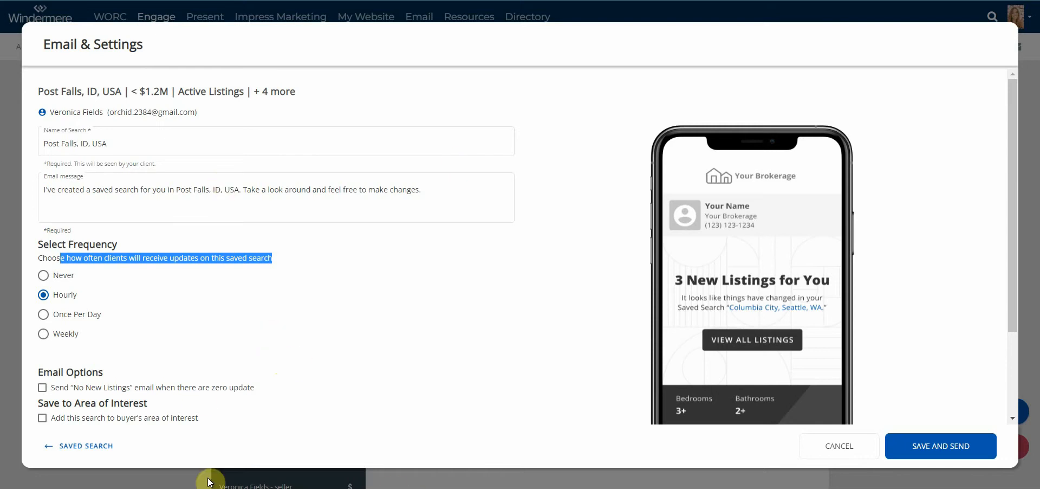
pyautogui.click(960, 447)
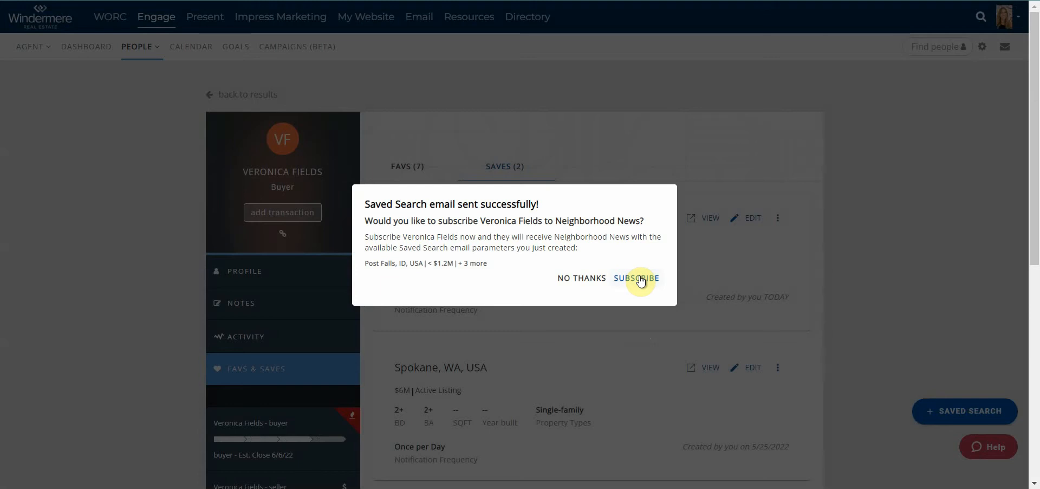
# Decline Neighborhood News, then open the Post Falls search editor and cancel without changes.
pyautogui.click(584, 278)
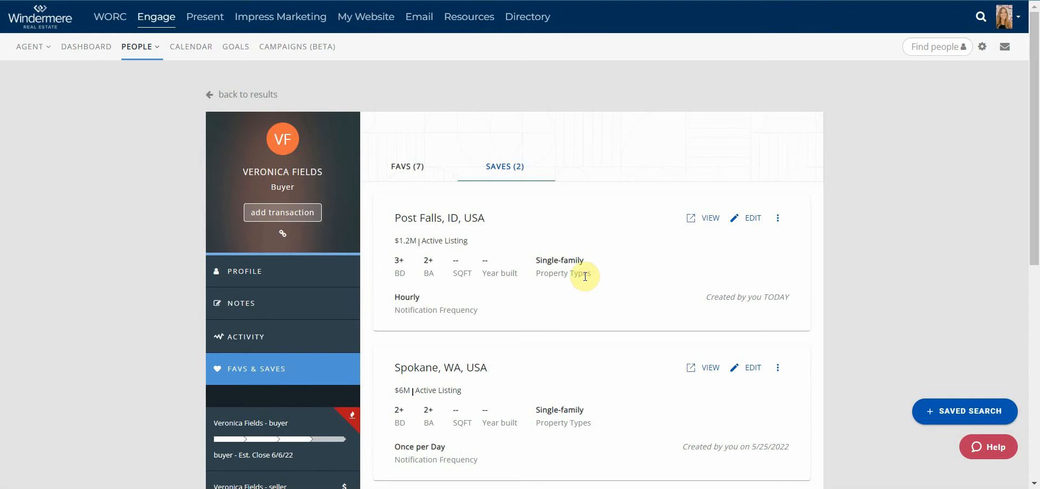
pyautogui.scroll(-5, 648, 232)
pyautogui.scroll(3, 652, 216)
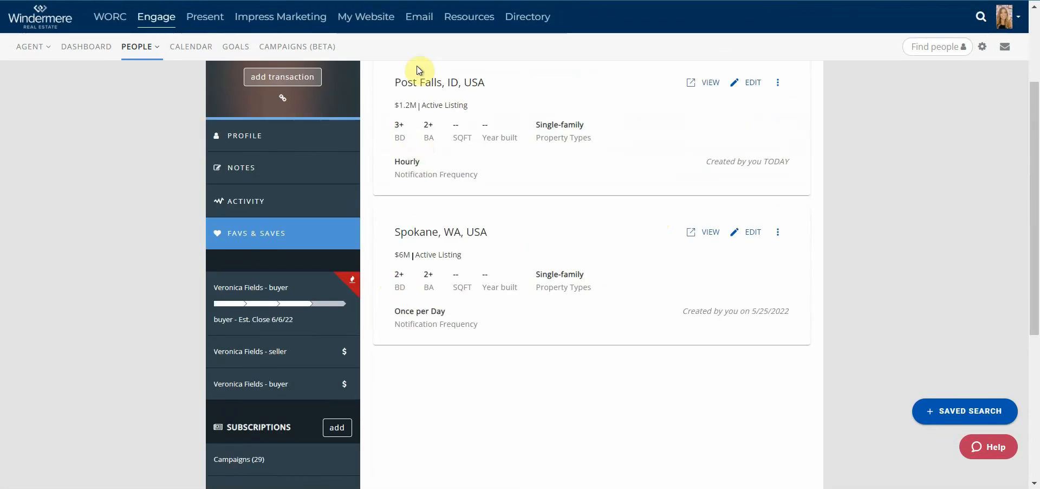
pyautogui.scroll(3, 759, 264)
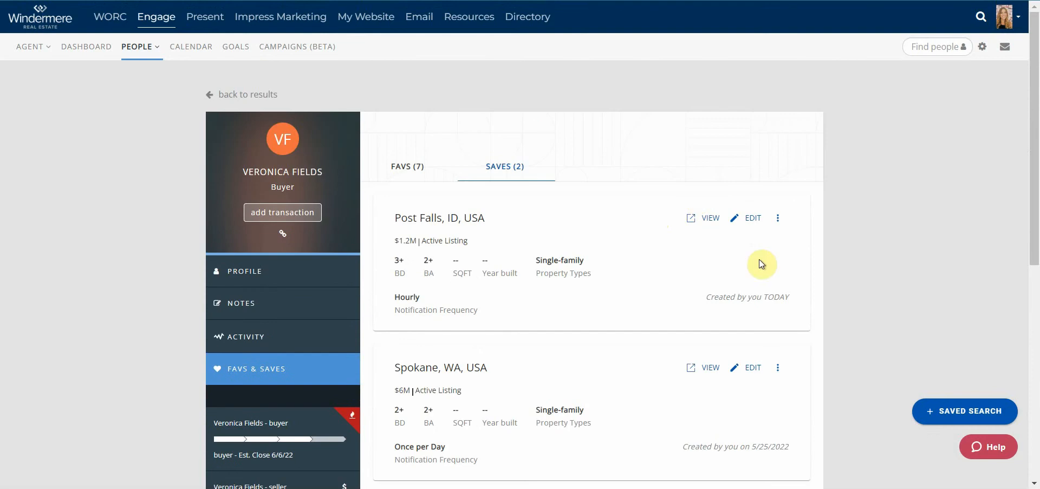
pyautogui.click(756, 220)
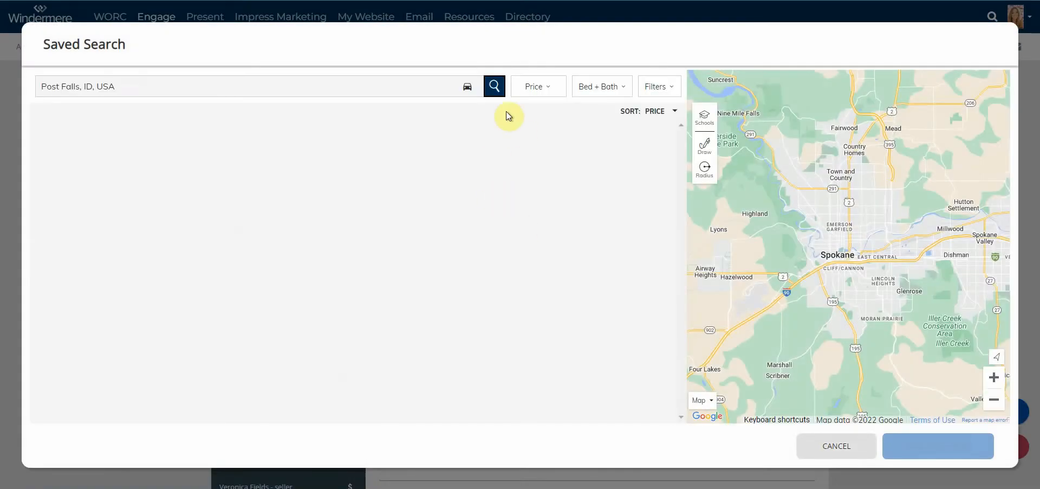
pyautogui.click(858, 453)
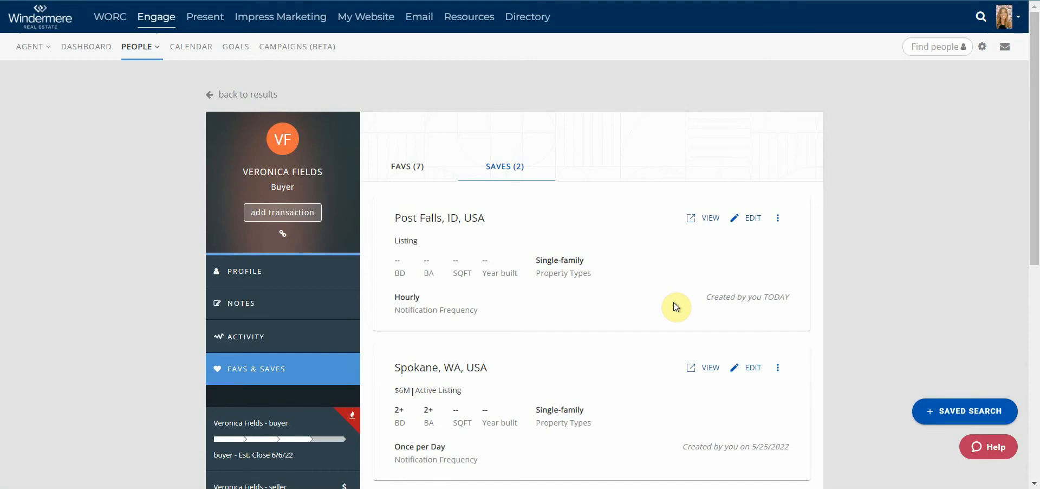
# View the Post Falls search as the client and favourite the $399,000 listing.
pyautogui.click(695, 226)
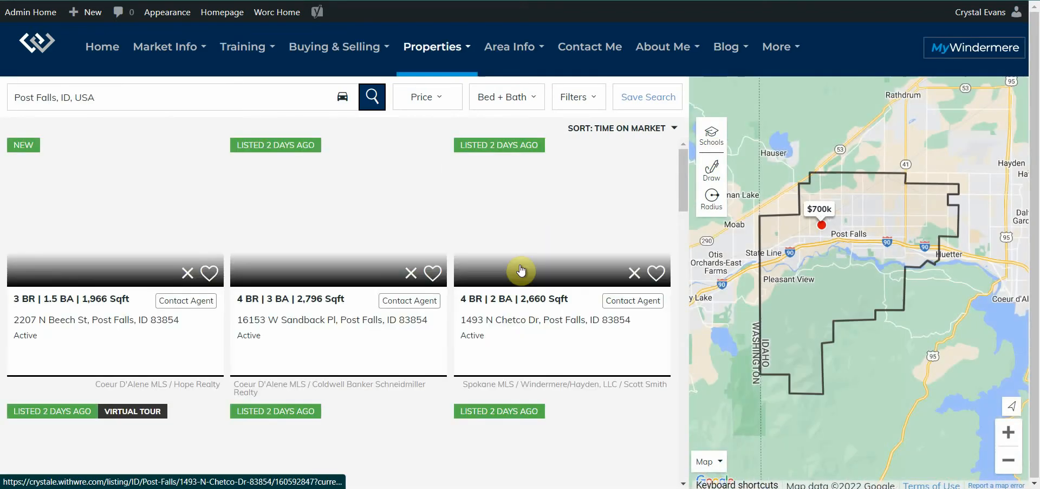
pyautogui.scroll(-1, 418, 255)
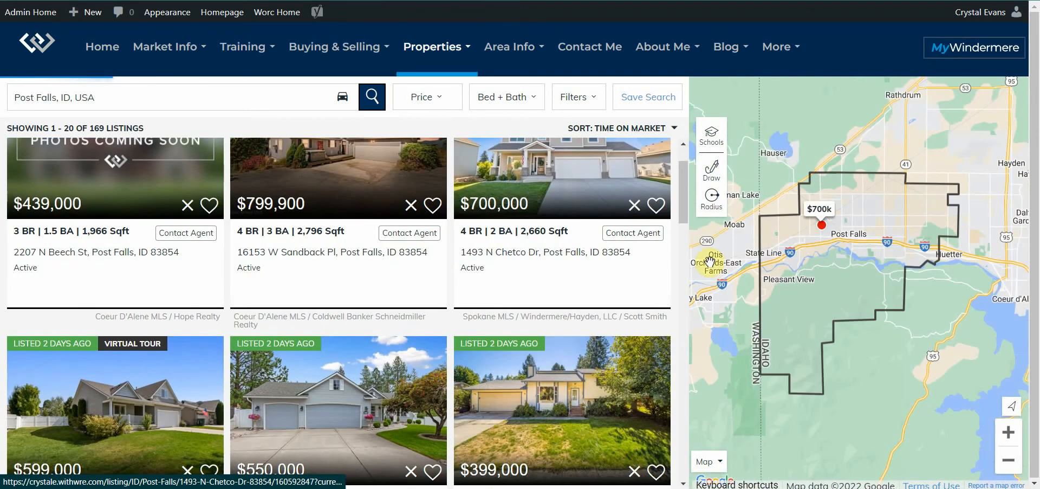
pyautogui.scroll(-1, 632, 300)
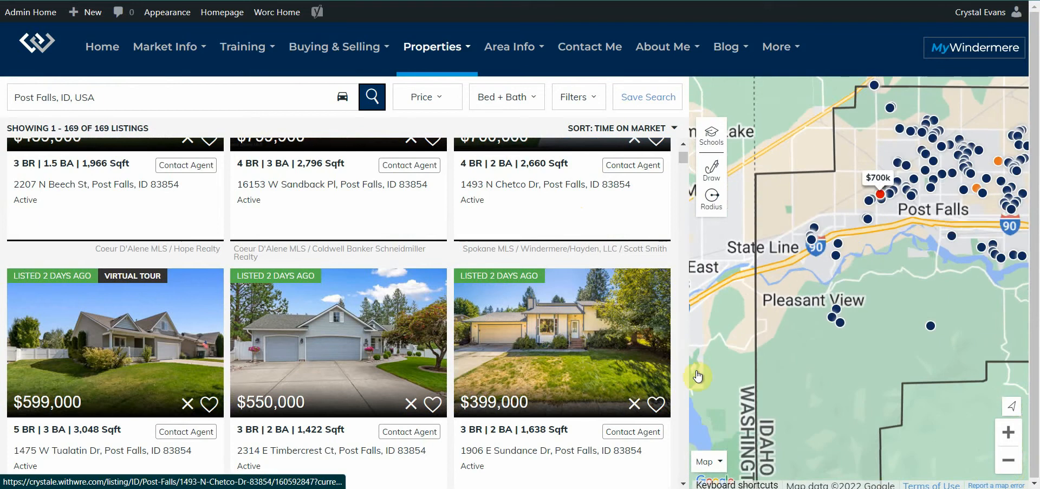
pyautogui.click(657, 404)
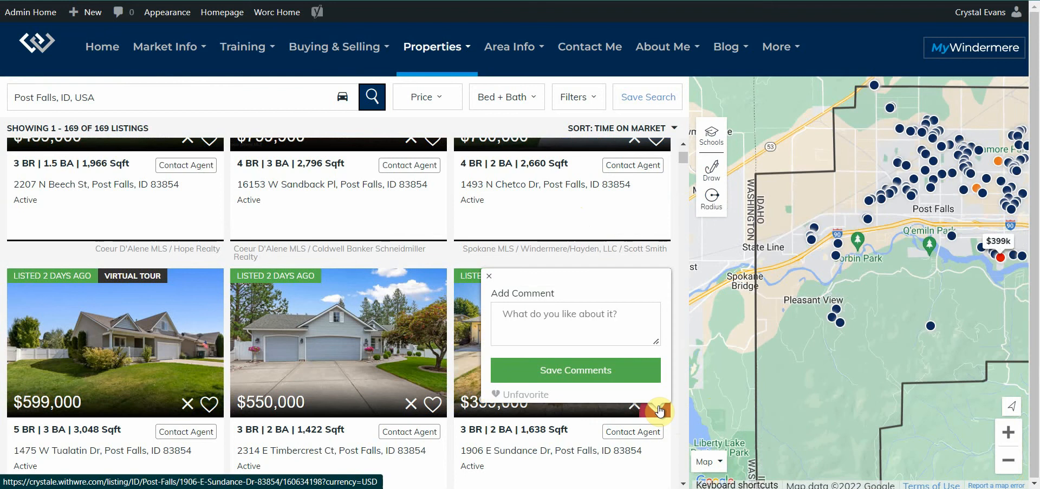
# Add and save the comment 'love it!' on that listing.
pyautogui.click(526, 317)
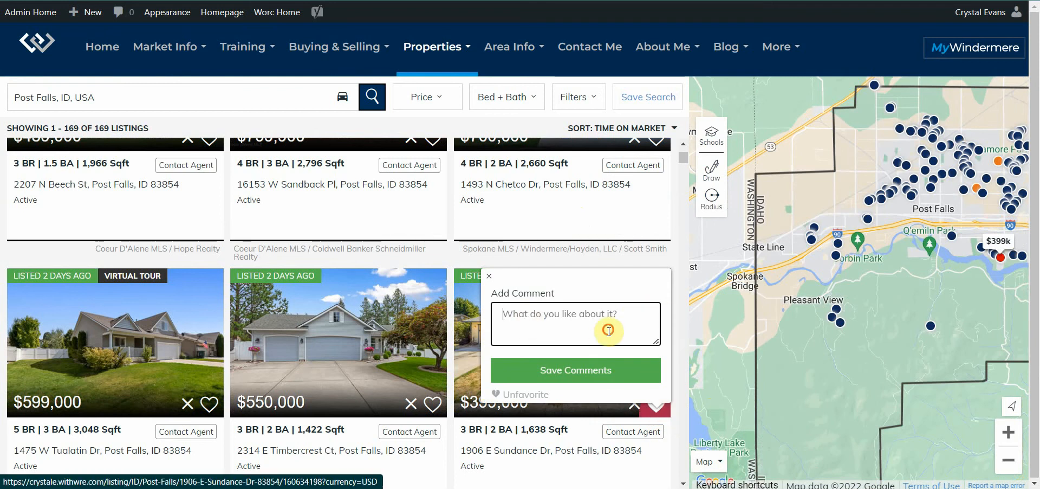
pyautogui.write('love it!')
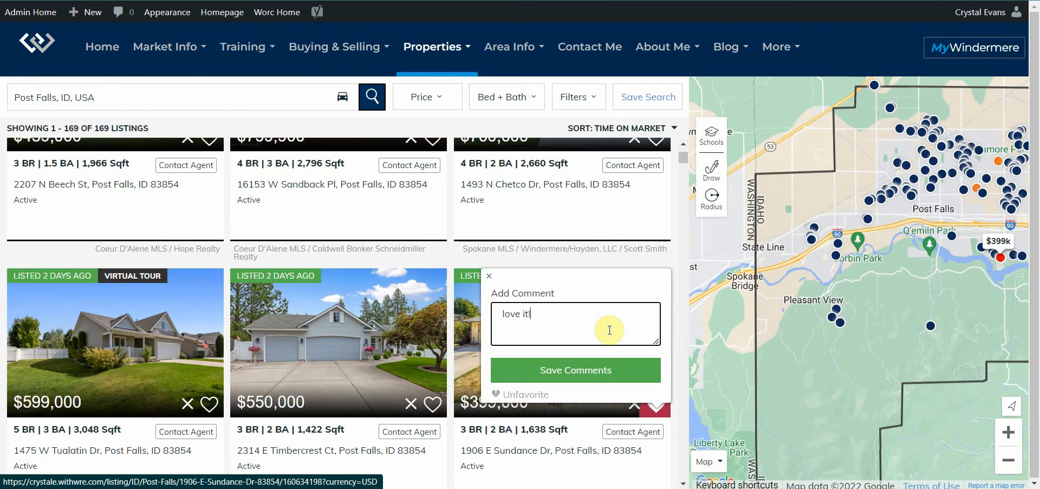
pyautogui.click(575, 374)
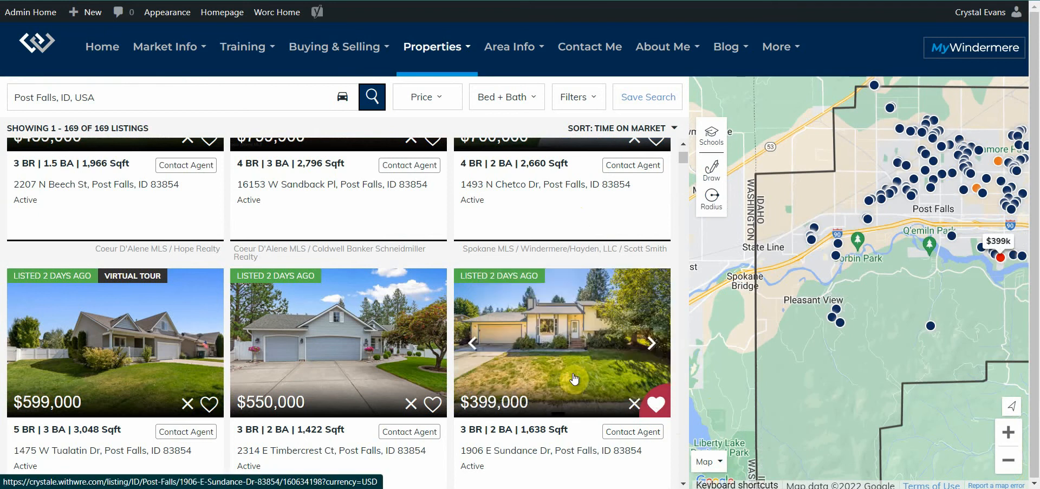